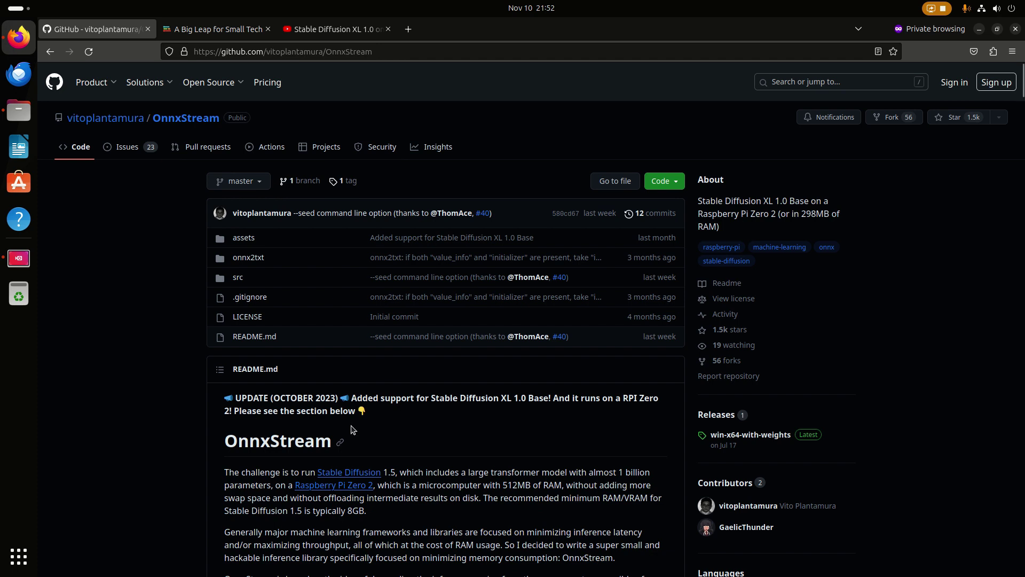
Highlight '512MB of RAM', then read down the README through SD 1.5, SDXL and build sections to the command-line options
{"action": "left_click_drag", "start_coordinate": [503, 485], "coordinate": [559, 485]}
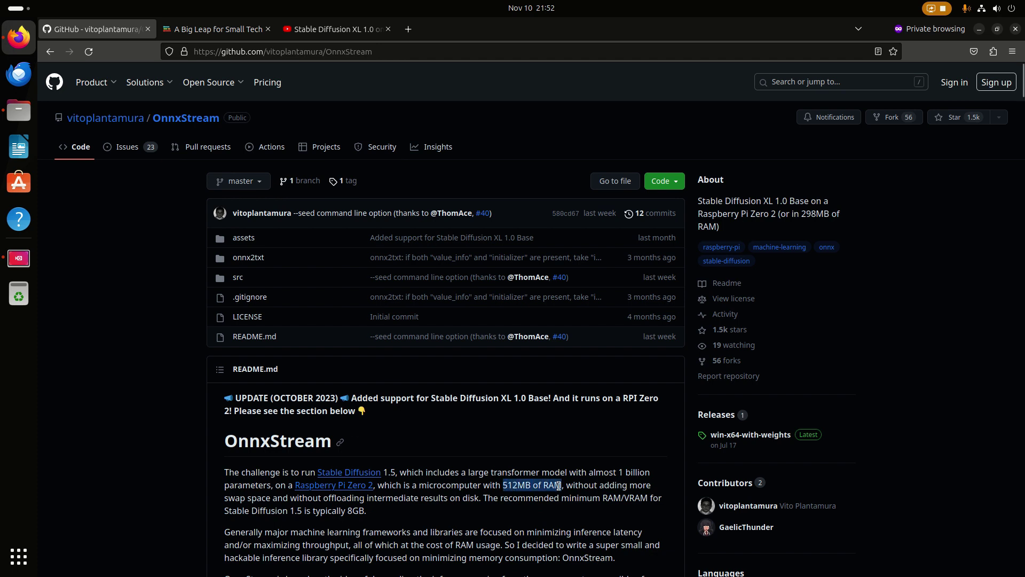
{"action": "left_click", "coordinate": [210, 435]}
{"action": "scroll", "coordinate": [158, 409], "scroll_direction": "down", "scroll_amount": 8}
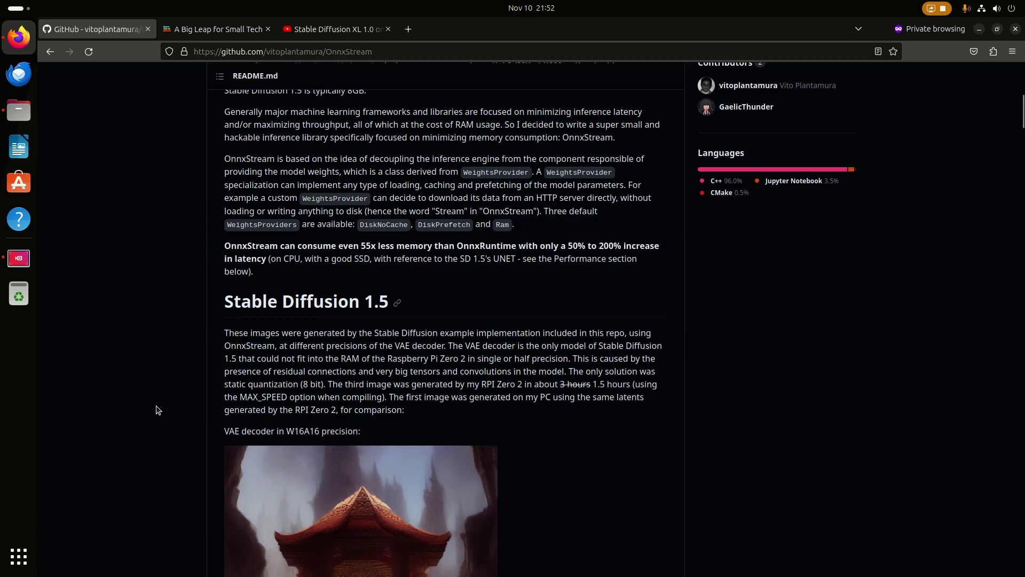
{"action": "scroll", "coordinate": [158, 409], "scroll_direction": "down", "scroll_amount": 7}
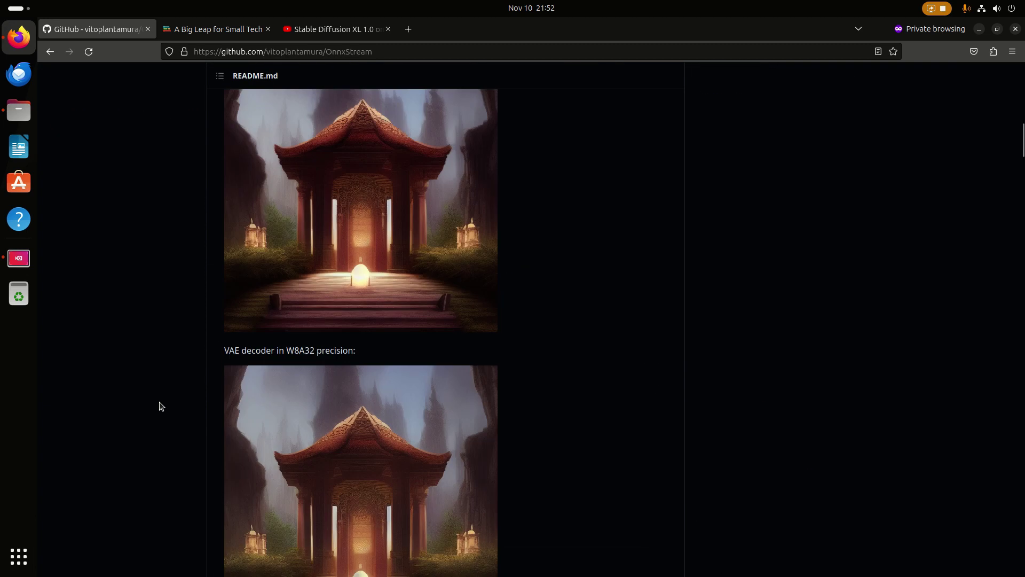
{"action": "scroll", "coordinate": [161, 407], "scroll_direction": "down", "scroll_amount": 7}
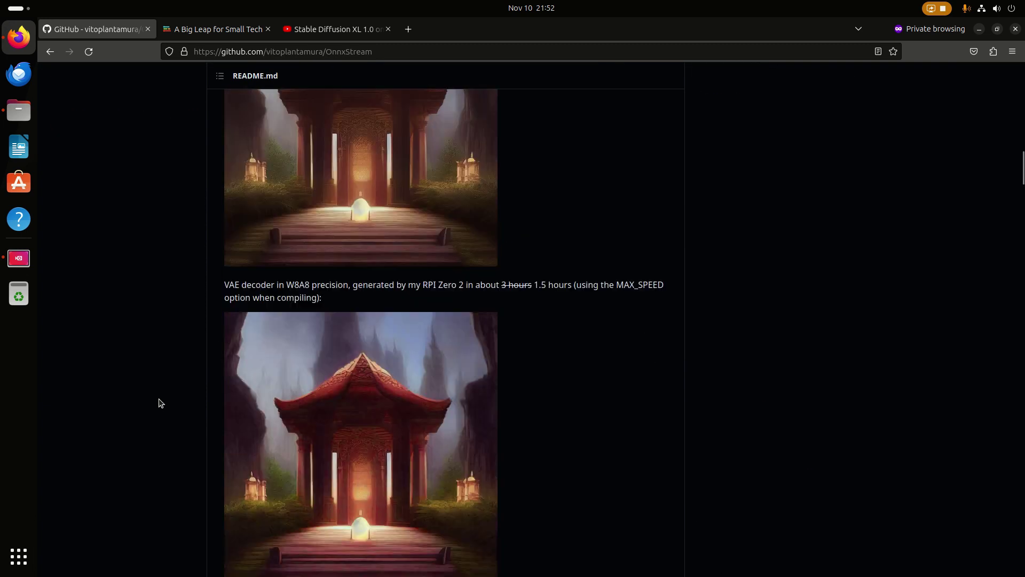
{"action": "scroll", "coordinate": [160, 403], "scroll_direction": "down", "scroll_amount": 6}
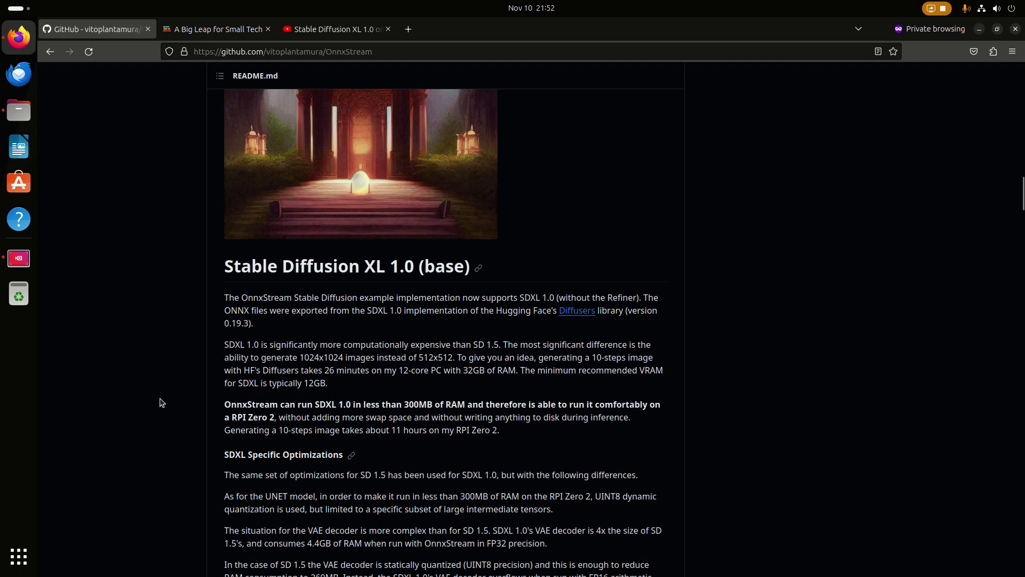
{"action": "scroll", "coordinate": [161, 402], "scroll_direction": "down", "scroll_amount": 7}
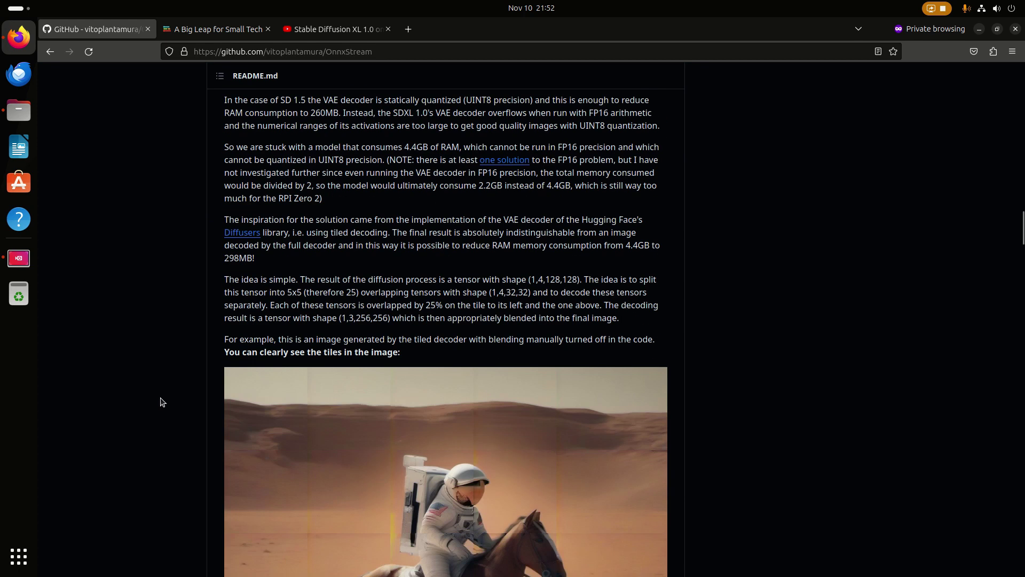
{"action": "scroll", "coordinate": [162, 402], "scroll_direction": "down", "scroll_amount": 6}
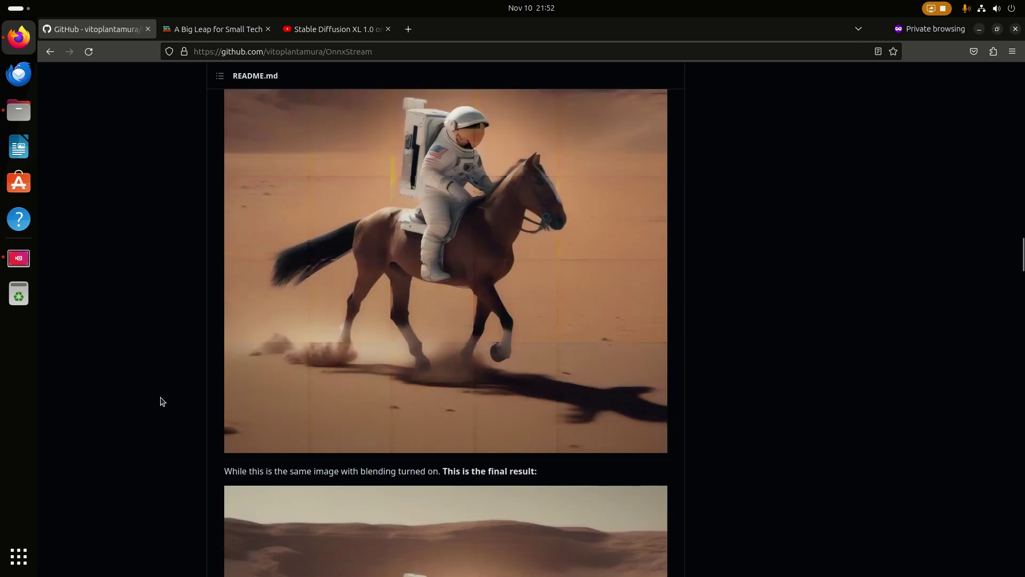
{"action": "scroll", "coordinate": [161, 402], "scroll_direction": "down", "scroll_amount": 6}
{"action": "scroll", "coordinate": [162, 400], "scroll_direction": "down", "scroll_amount": 7}
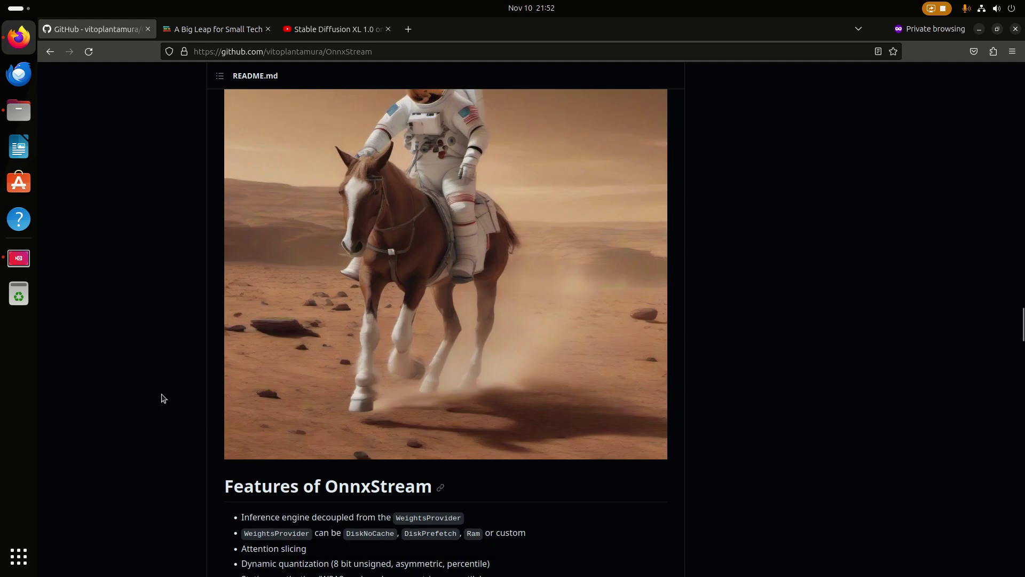
{"action": "scroll", "coordinate": [163, 398], "scroll_direction": "down", "scroll_amount": 6}
{"action": "scroll", "coordinate": [163, 398], "scroll_direction": "down", "scroll_amount": 18}
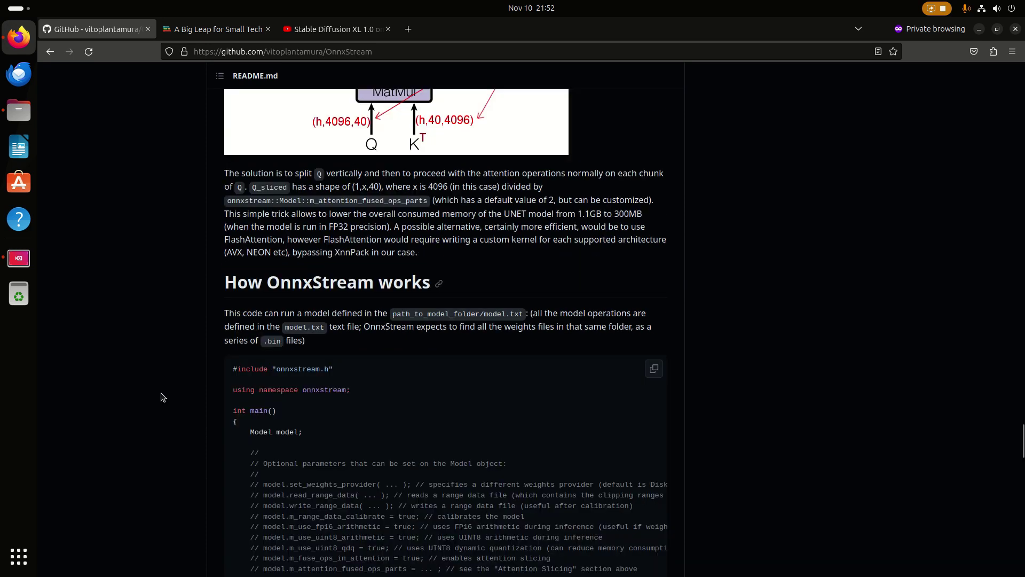
{"action": "scroll", "coordinate": [154, 396], "scroll_direction": "down", "scroll_amount": 5}
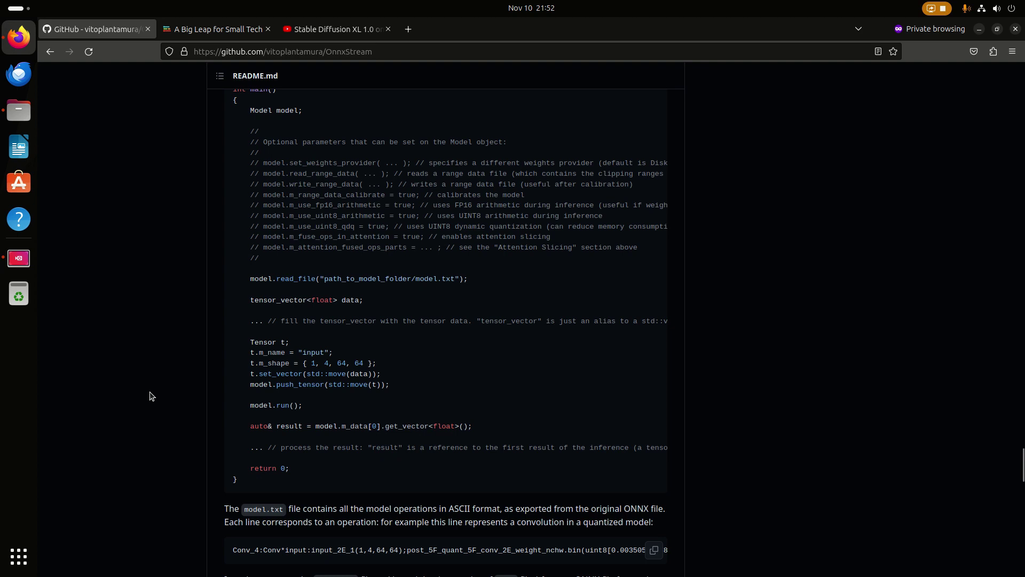
{"action": "scroll", "coordinate": [151, 396], "scroll_direction": "down", "scroll_amount": 2}
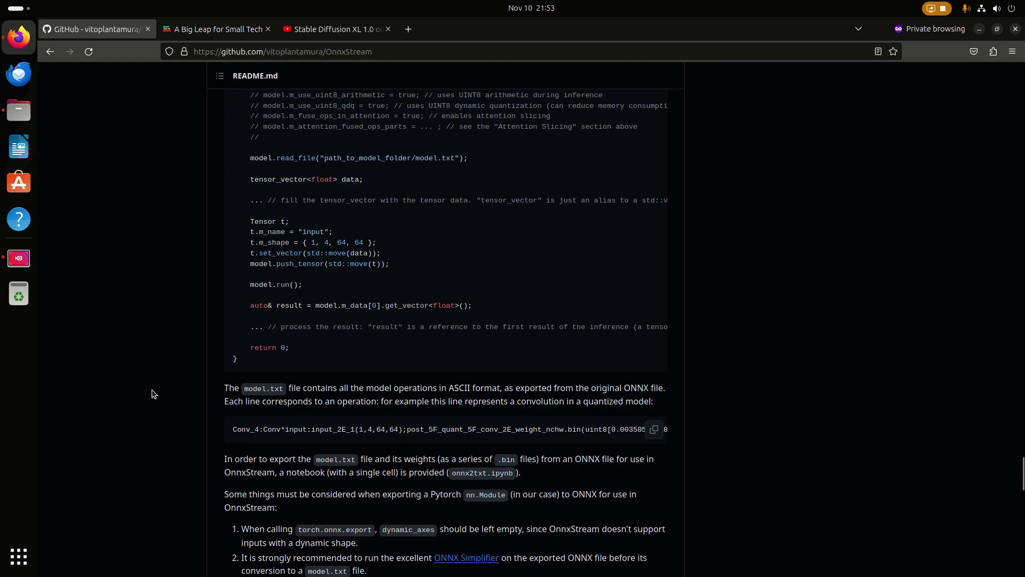
{"action": "scroll", "coordinate": [152, 395], "scroll_direction": "down", "scroll_amount": 4}
{"action": "scroll", "coordinate": [153, 394], "scroll_direction": "down", "scroll_amount": 3}
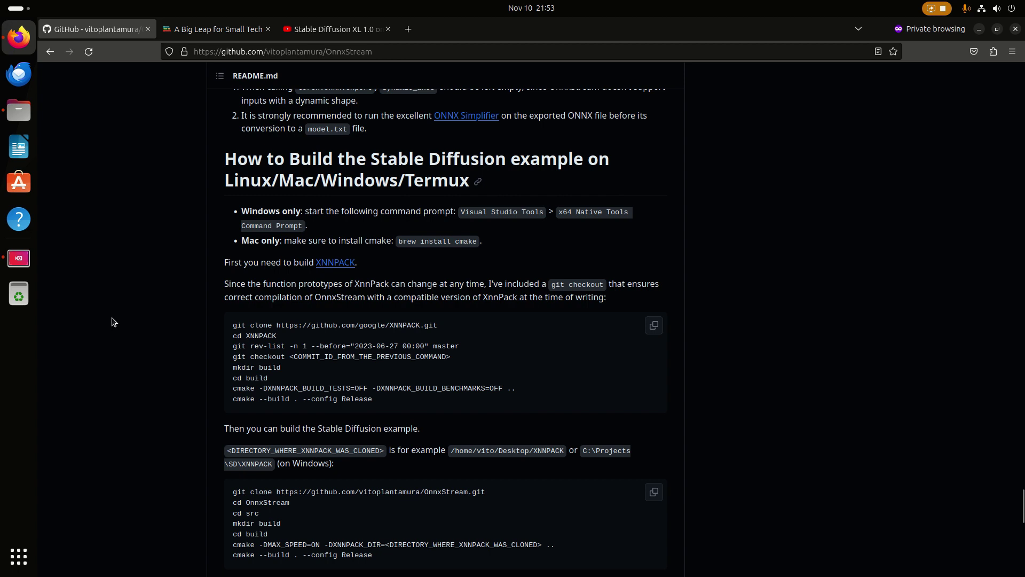
{"action": "scroll", "coordinate": [130, 366], "scroll_direction": "down", "scroll_amount": 7}
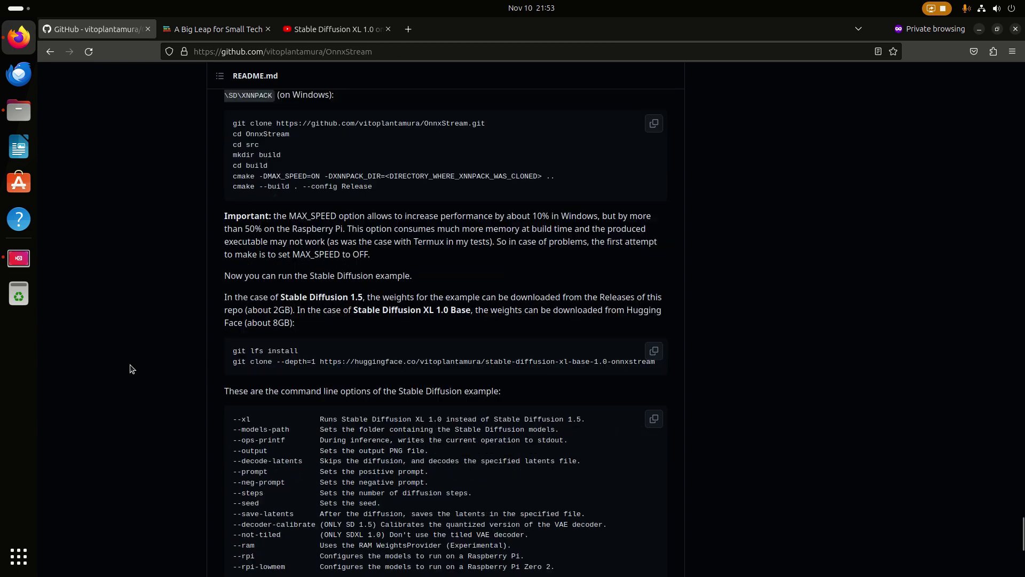
{"action": "scroll", "coordinate": [130, 368], "scroll_direction": "down", "scroll_amount": 2}
{"action": "scroll", "coordinate": [130, 368], "scroll_direction": "down", "scroll_amount": 1}
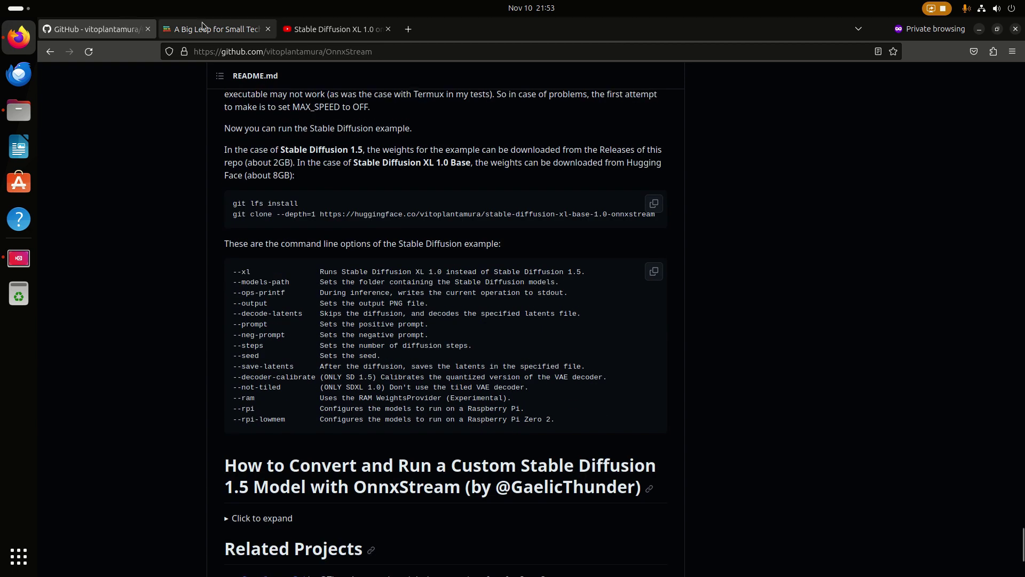
Switch to the 'A Big Leap for Small Tech' article and scroll down to its astronaut-on-Mars result image
{"action": "left_click", "coordinate": [221, 32]}
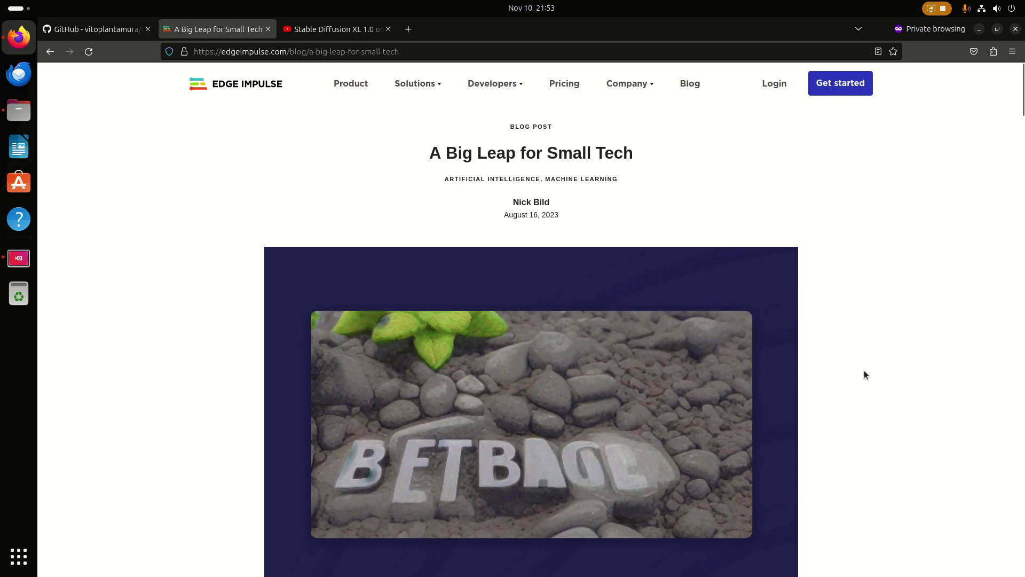
{"action": "scroll", "coordinate": [898, 409], "scroll_direction": "down", "scroll_amount": 15}
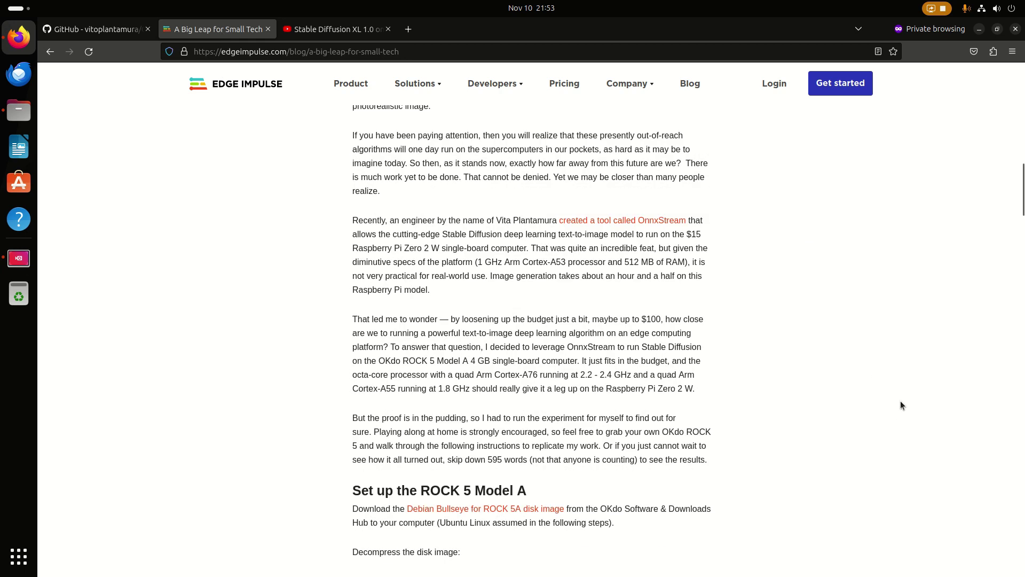
{"action": "scroll", "coordinate": [900, 399], "scroll_direction": "down", "scroll_amount": 10}
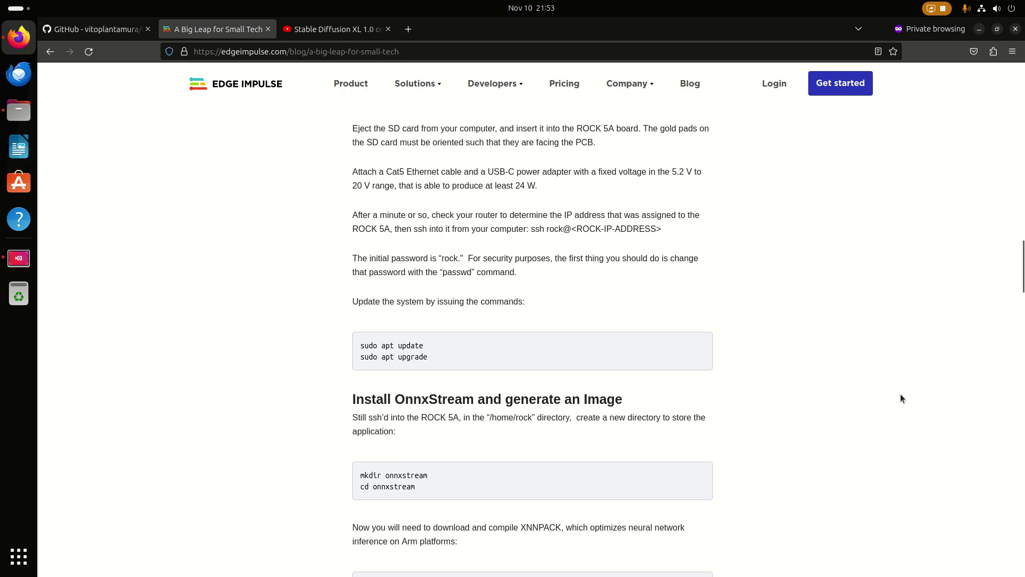
{"action": "scroll", "coordinate": [900, 398], "scroll_direction": "down", "scroll_amount": 5}
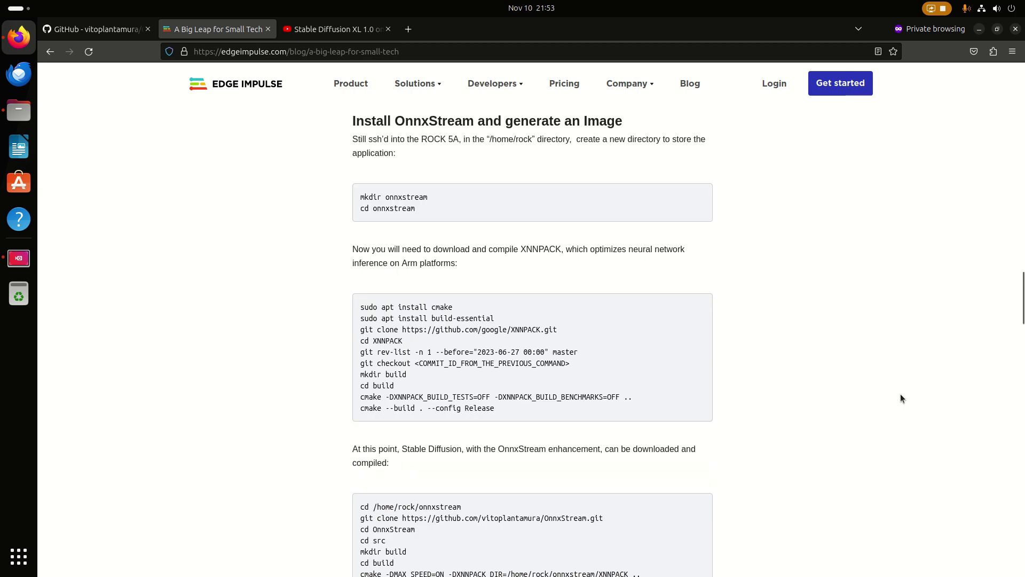
{"action": "scroll", "coordinate": [765, 469], "scroll_direction": "down", "scroll_amount": 9}
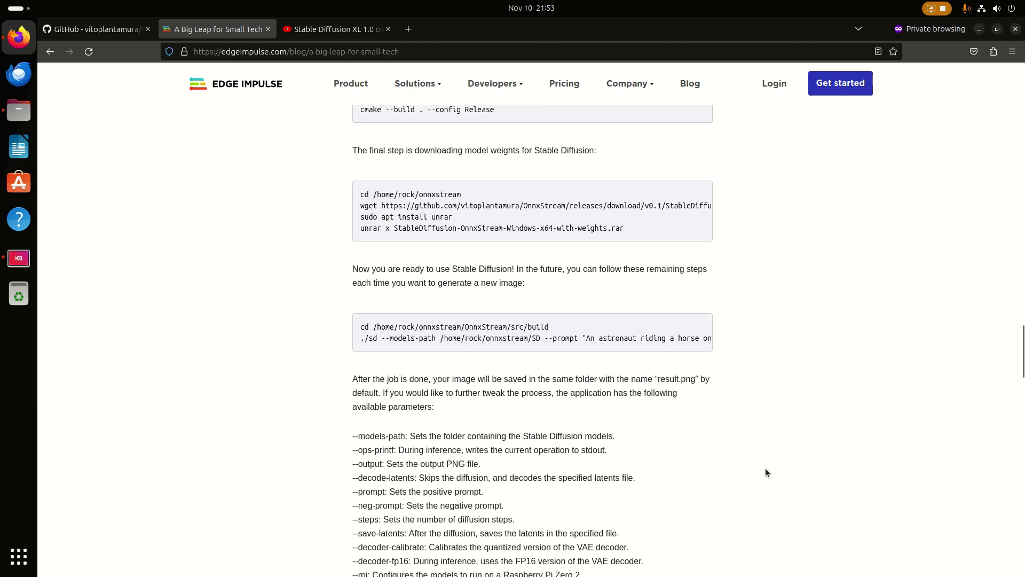
{"action": "scroll", "coordinate": [766, 472], "scroll_direction": "down", "scroll_amount": 6}
{"action": "scroll", "coordinate": [766, 472], "scroll_direction": "down", "scroll_amount": 1}
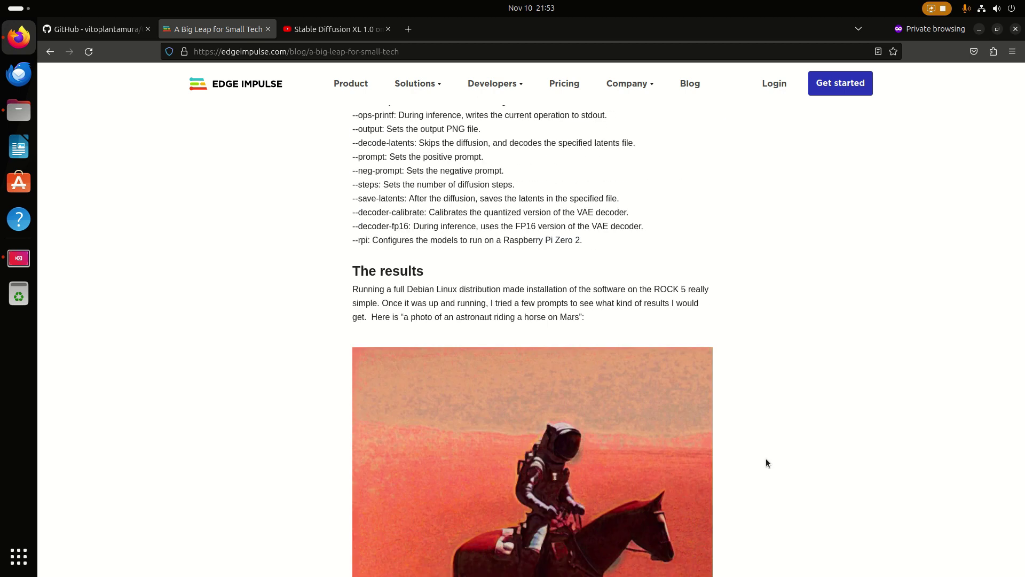
{"action": "scroll", "coordinate": [766, 459], "scroll_direction": "down", "scroll_amount": 4}
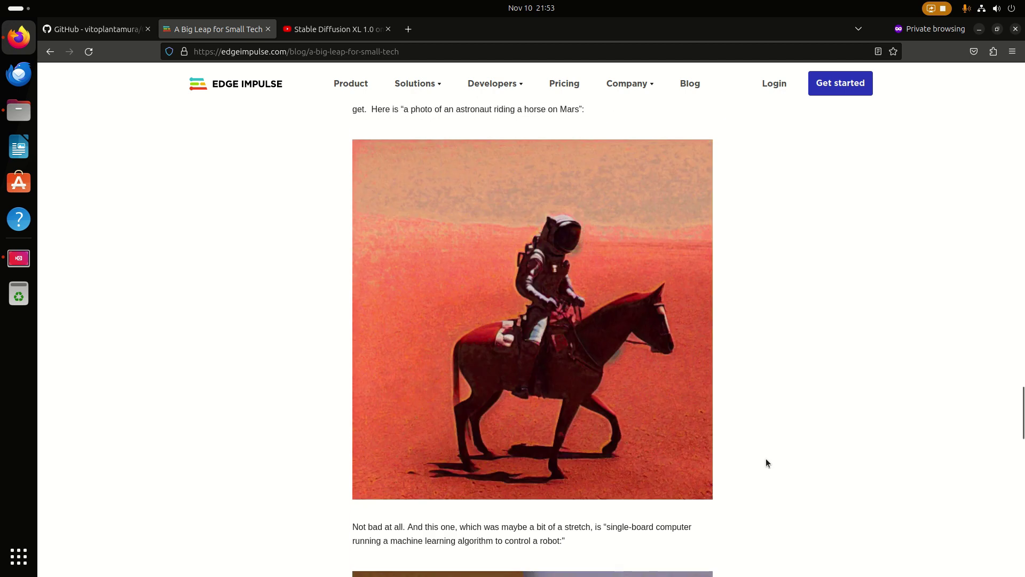
Open 20231109_15h26m11s_grim.png from Pictures in Image Viewer and maximize it
{"action": "left_click", "coordinate": [19, 111]}
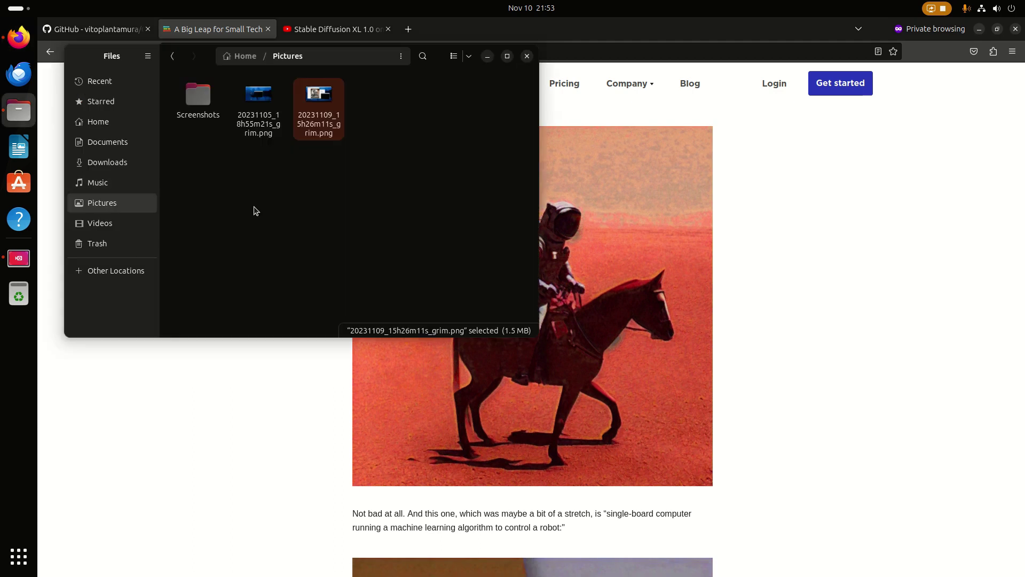
{"action": "double_click", "coordinate": [324, 100]}
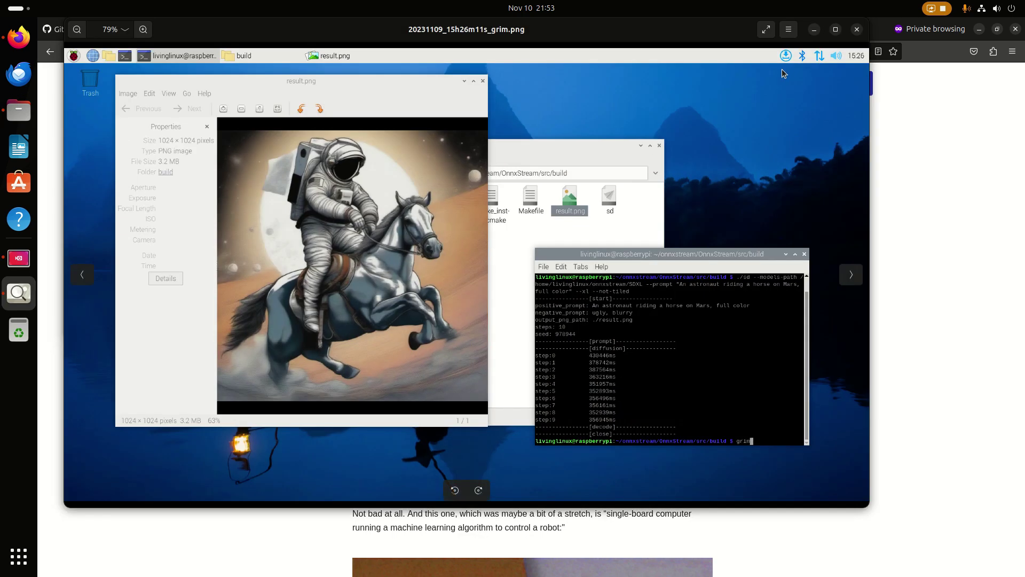
{"action": "left_click", "coordinate": [836, 30]}
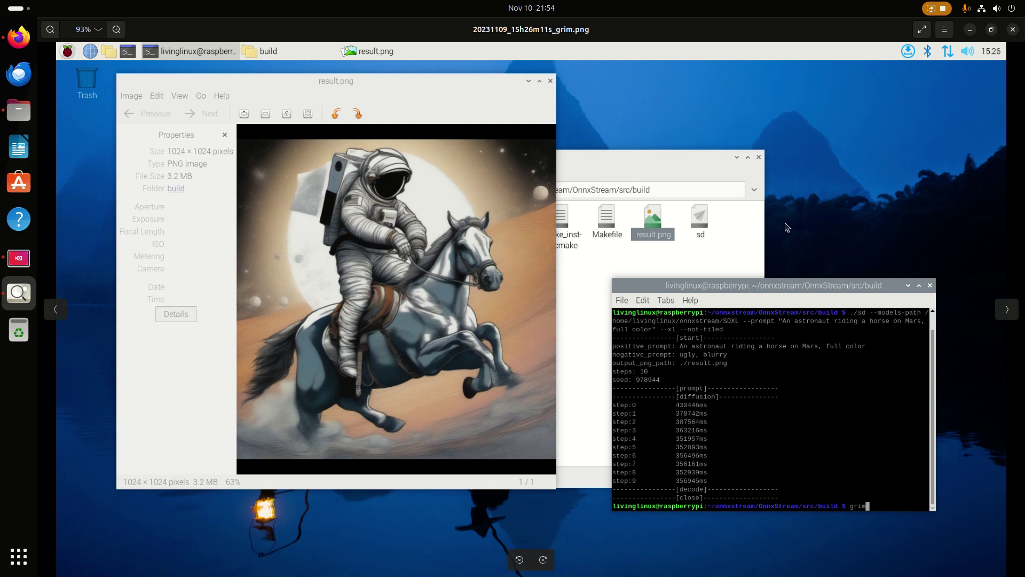
{"action": "left_click", "coordinate": [1012, 30]}
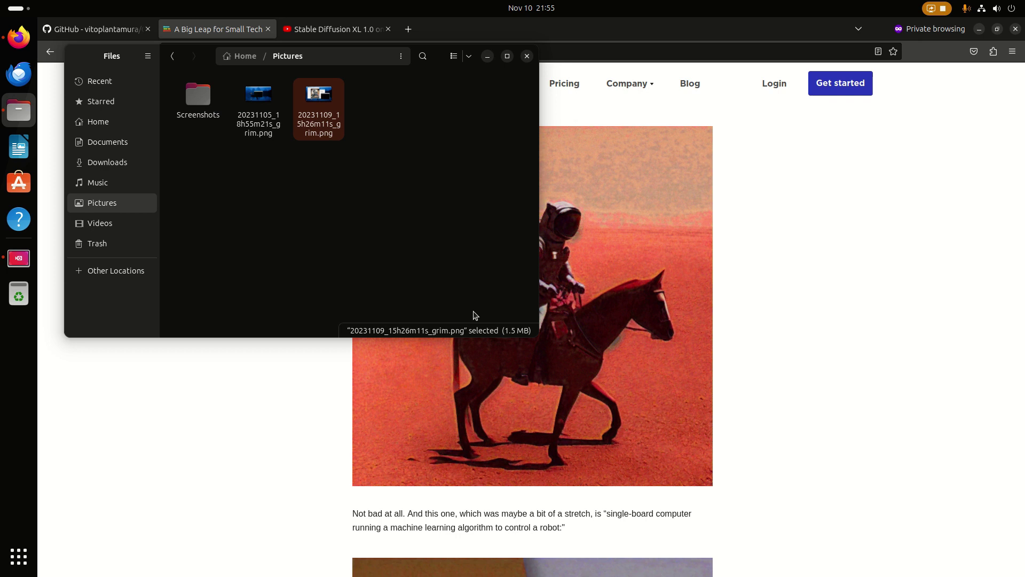
{"action": "double_click", "coordinate": [205, 100]}
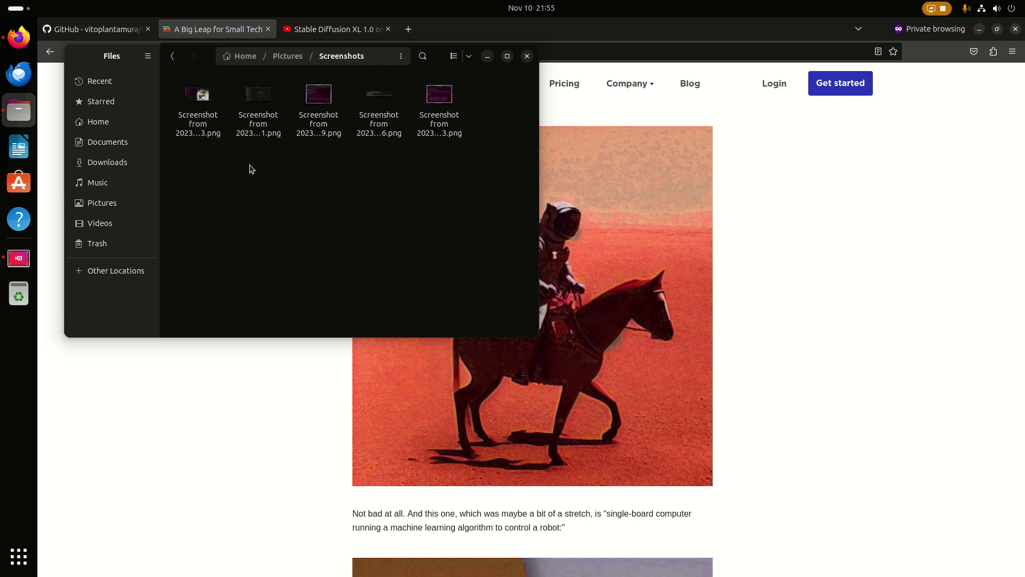
{"action": "double_click", "coordinate": [204, 98]}
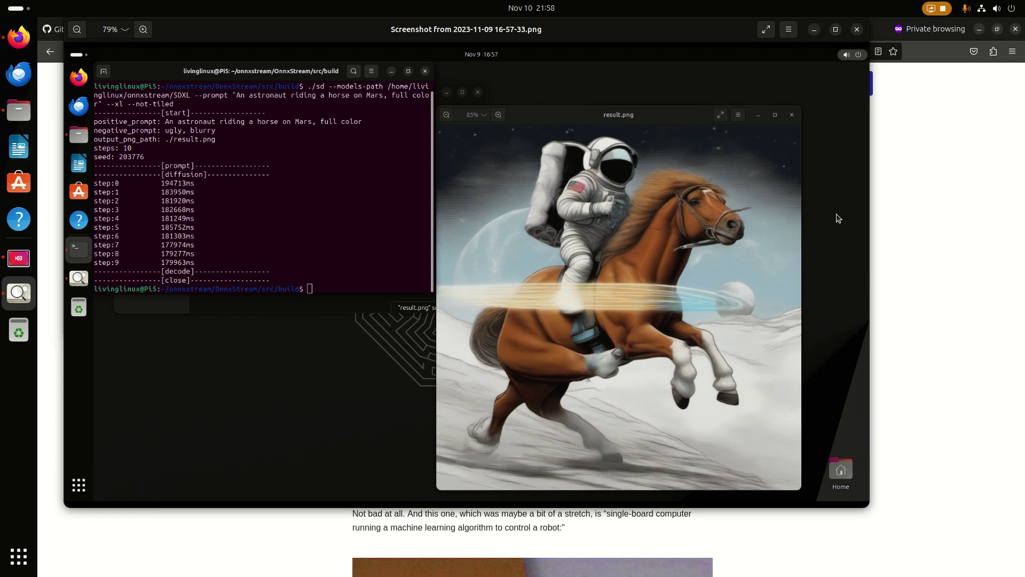
Search for 'kooha' in a new private browsing tab in Firefox
{"action": "left_click", "coordinate": [933, 153]}
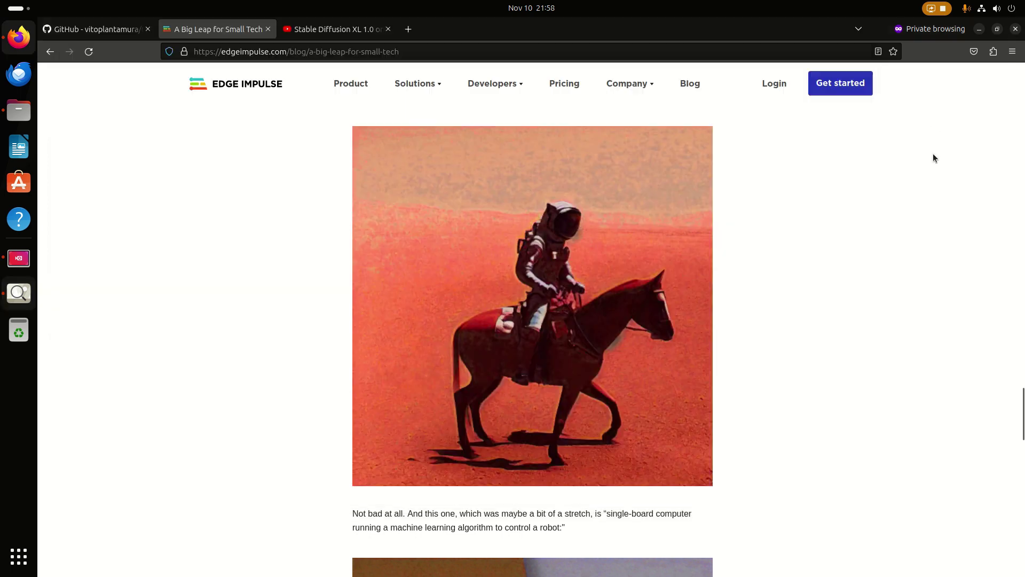
{"action": "left_click", "coordinate": [408, 30]}
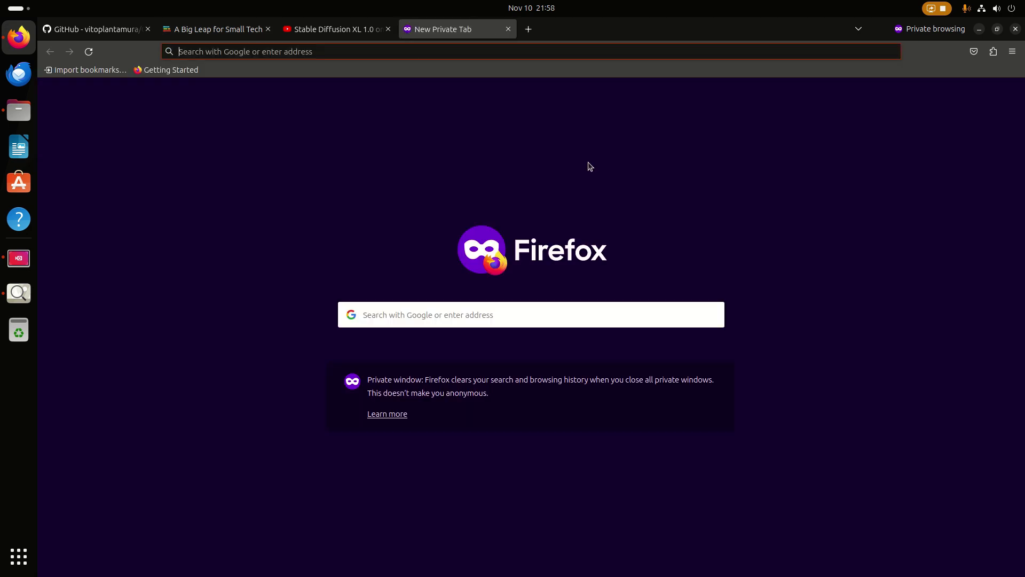
{"action": "type", "text": "koo"}
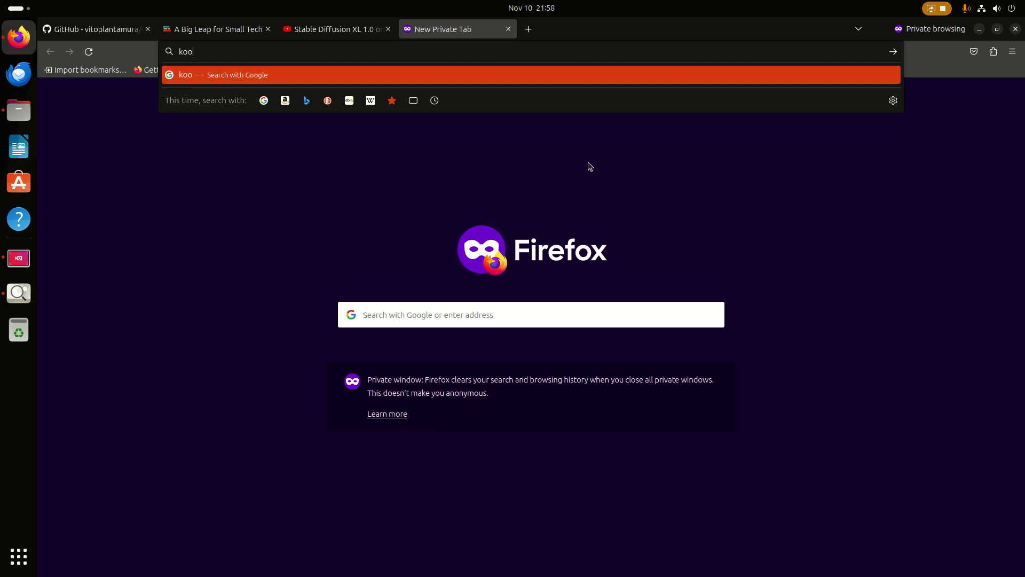
{"action": "type", "text": "ha"}
{"action": "key", "text": "Return"}
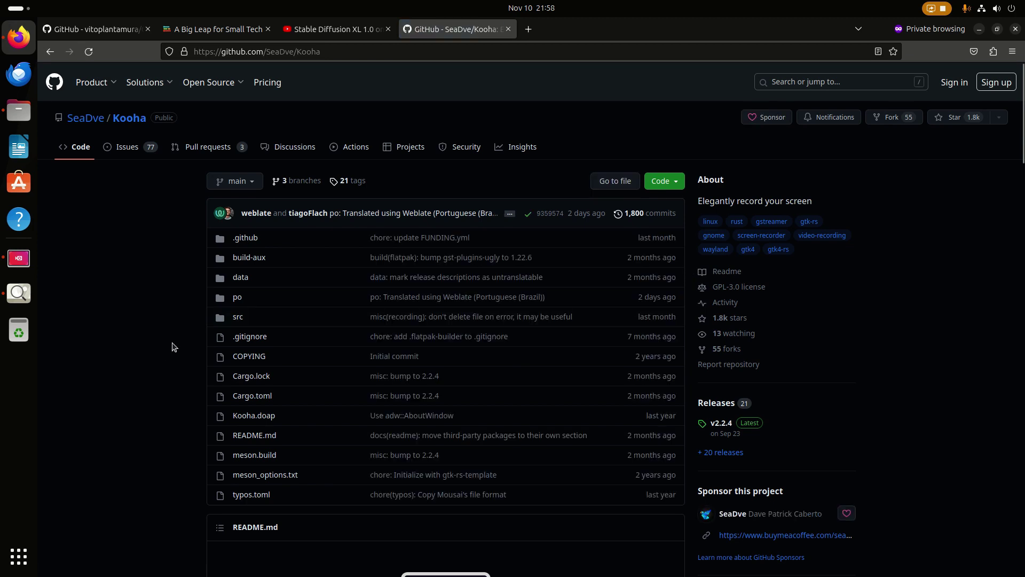
Scroll the SeaDve/Kooha README down to its Meson prerequisites and build instruction commands
{"action": "scroll", "coordinate": [172, 346], "scroll_direction": "down", "scroll_amount": 10}
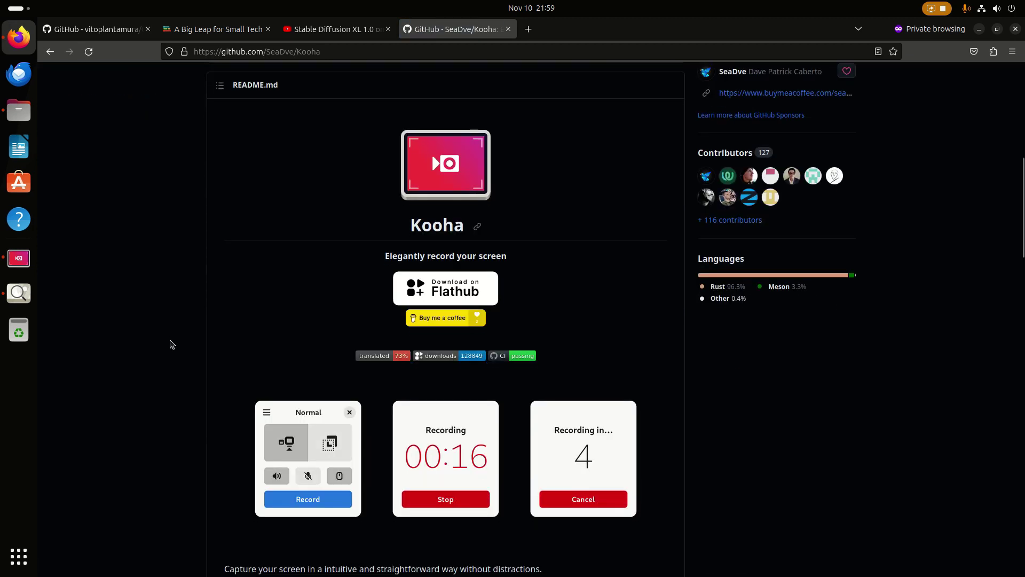
{"action": "scroll", "coordinate": [170, 343], "scroll_direction": "down", "scroll_amount": 10}
{"action": "scroll", "coordinate": [171, 342], "scroll_direction": "down", "scroll_amount": 9}
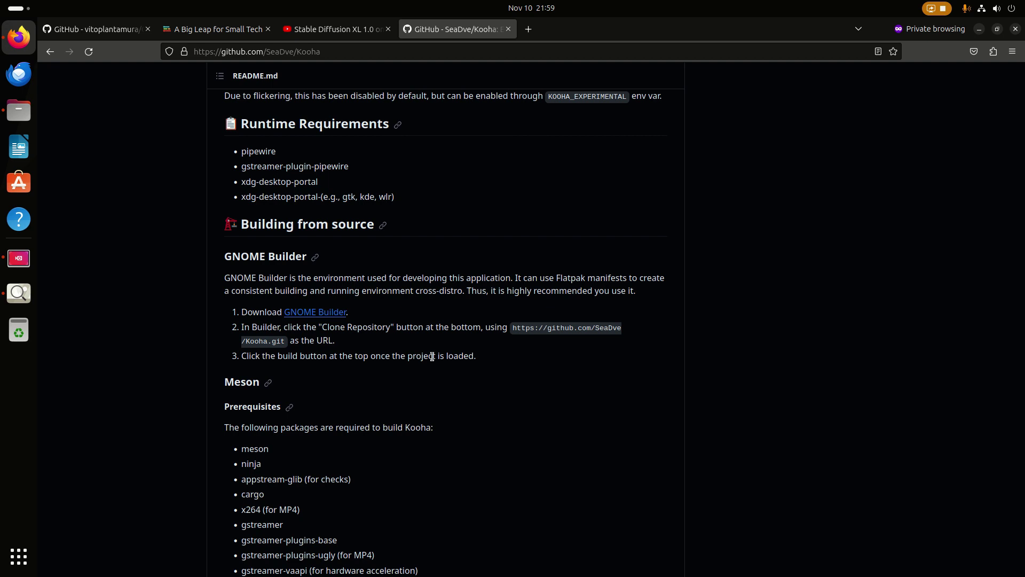
{"action": "scroll", "coordinate": [515, 380], "scroll_direction": "down", "scroll_amount": 5}
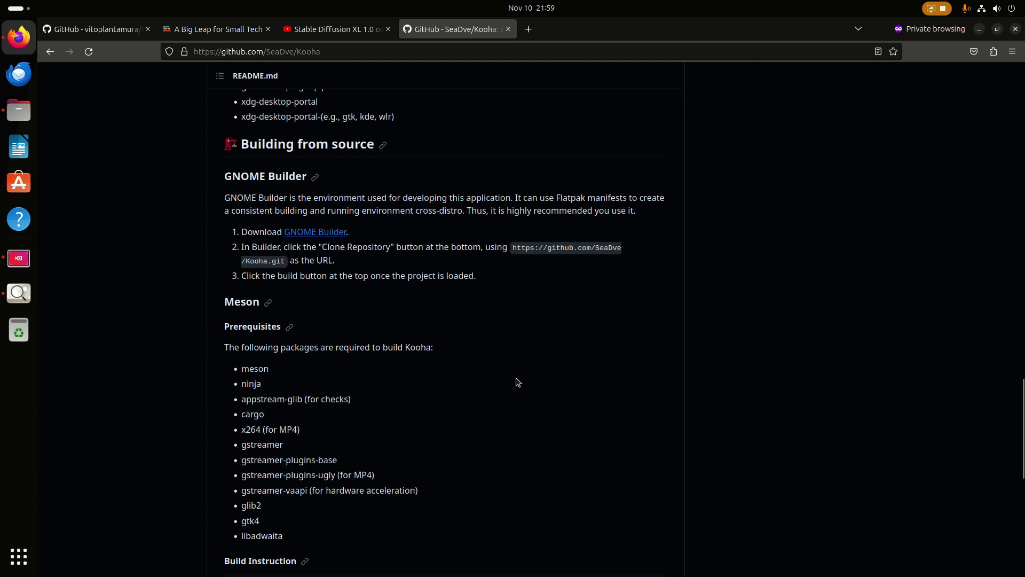
{"action": "scroll", "coordinate": [513, 378], "scroll_direction": "down", "scroll_amount": 1}
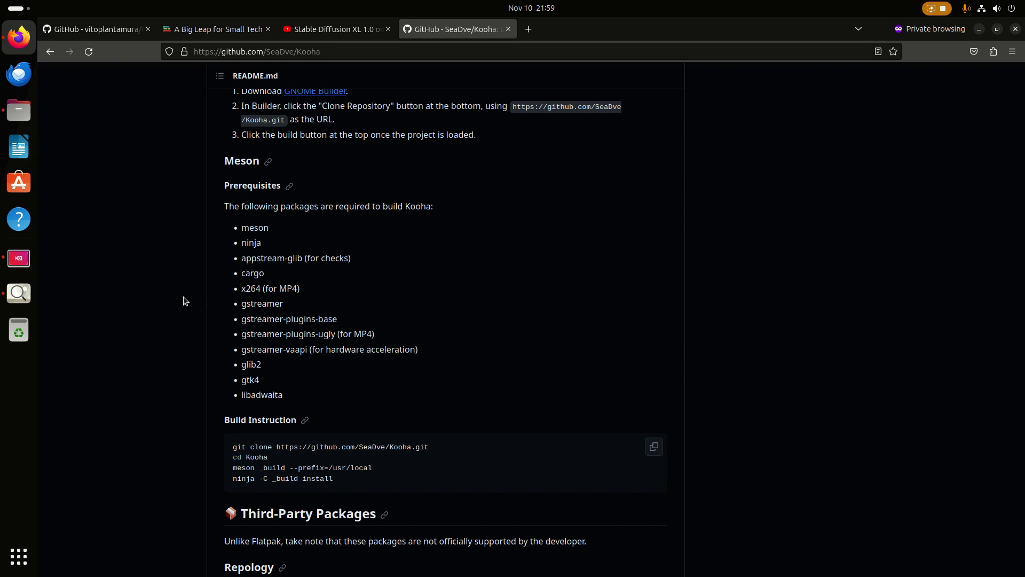
{"action": "left_click", "coordinate": [996, 8]}
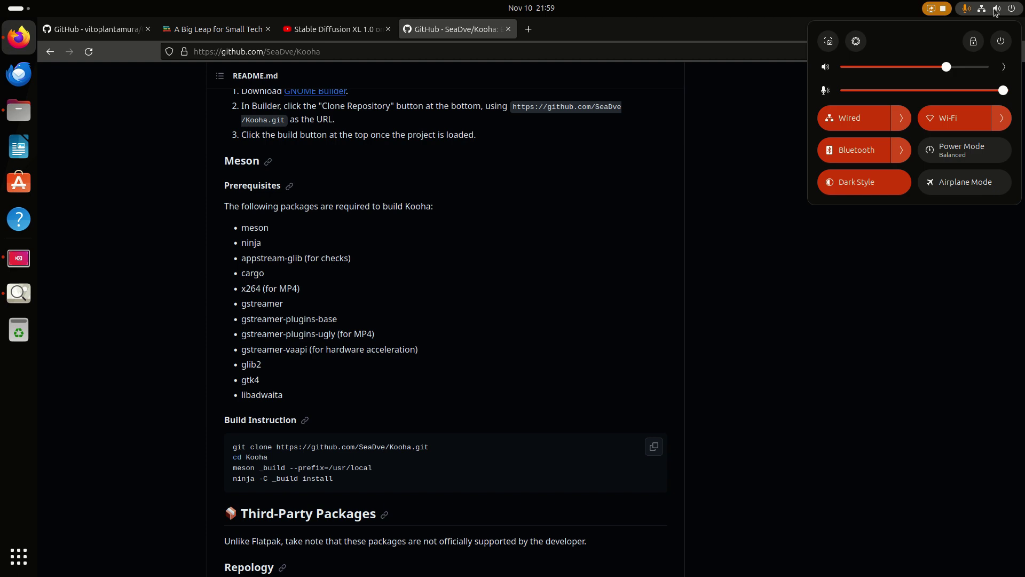
{"action": "left_click", "coordinate": [828, 41]}
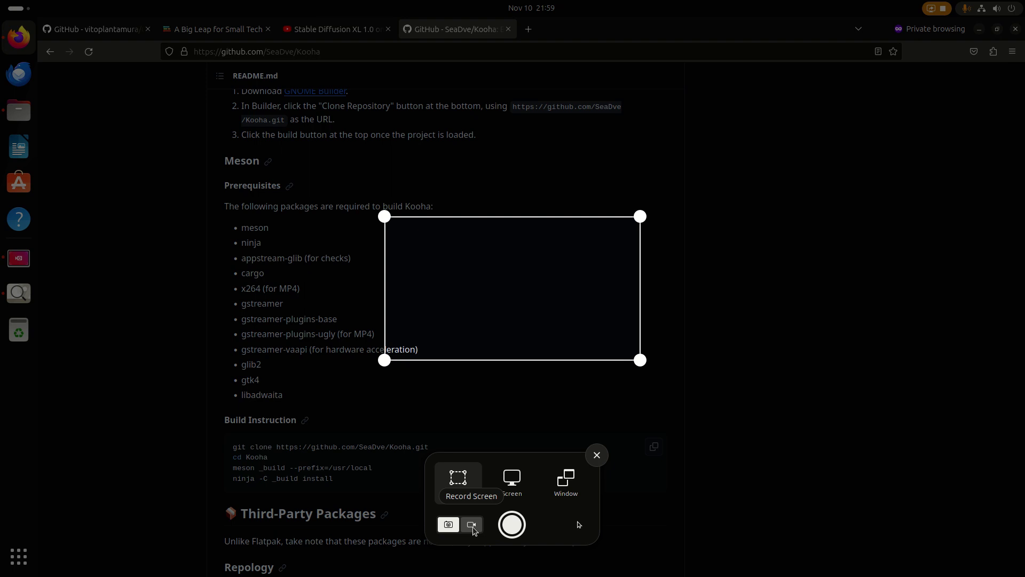
{"action": "left_click", "coordinate": [472, 529]}
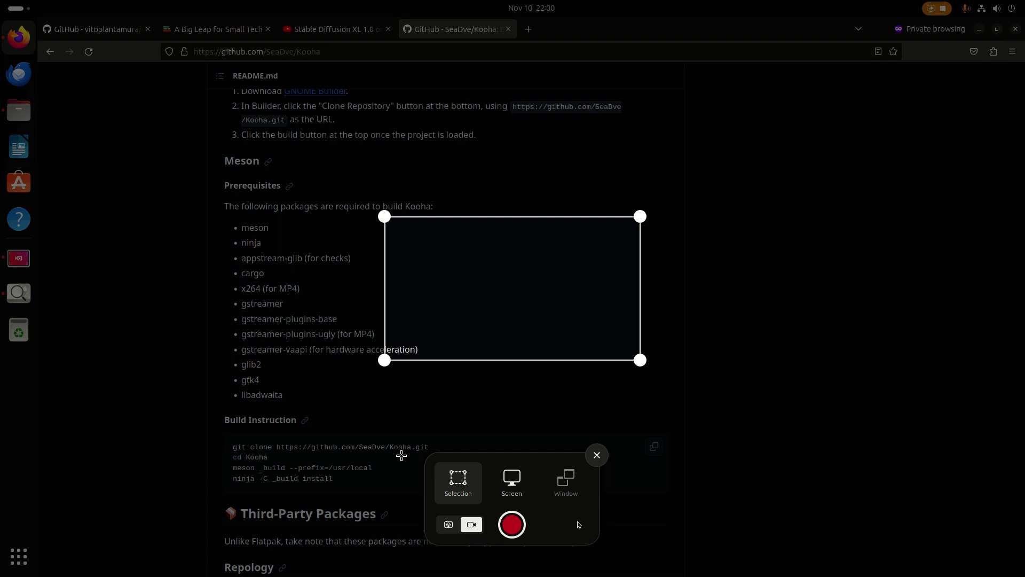
{"action": "left_click", "coordinate": [598, 458]}
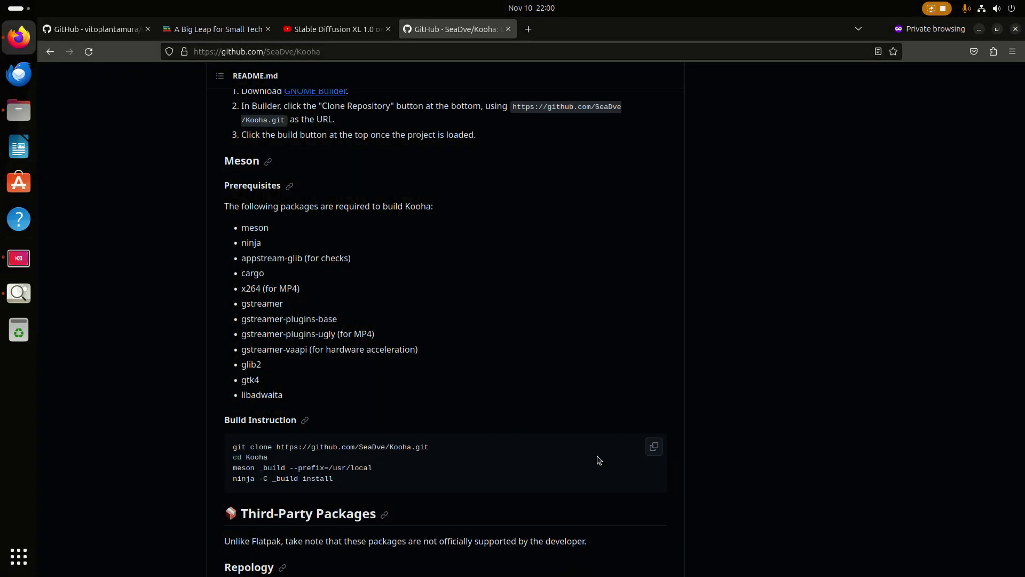